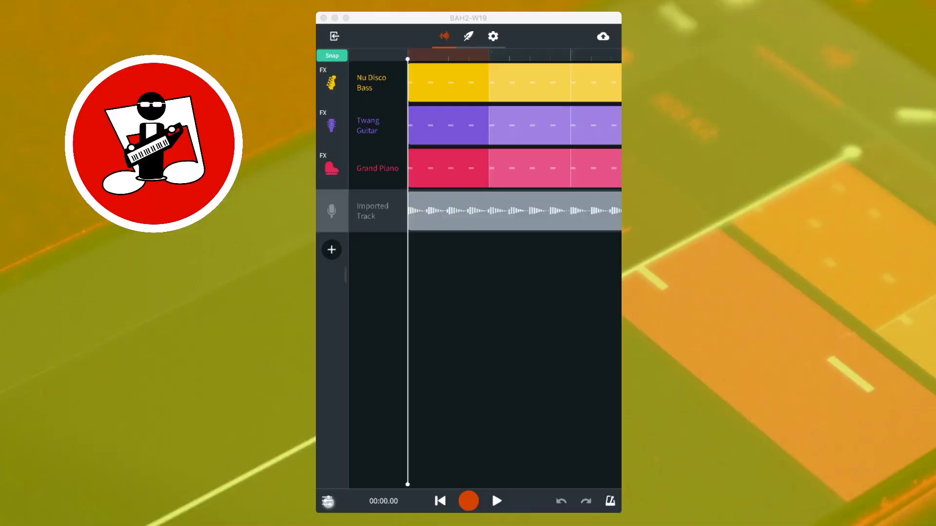
Solo the Imported Track in the mixer and return to the timeline
{"action": "left_click", "coordinate": [328, 501]}
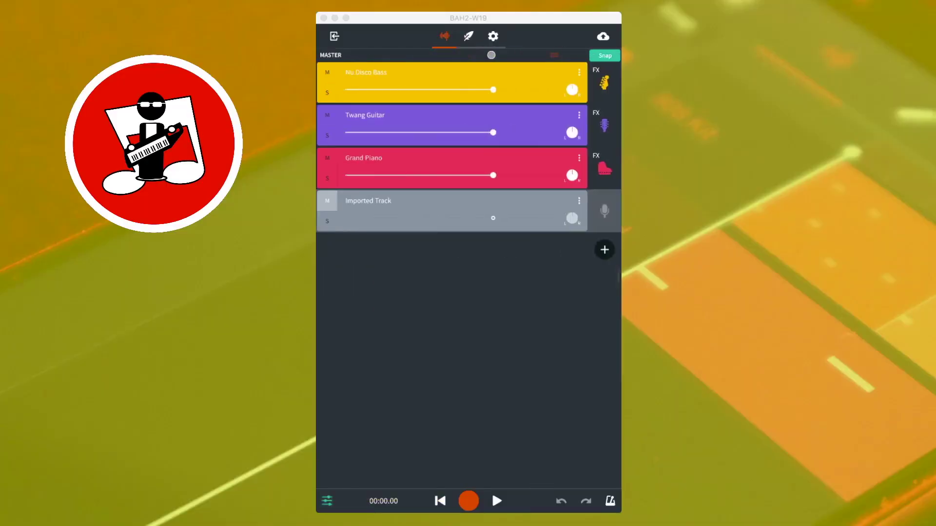
{"action": "left_click", "coordinate": [327, 221]}
{"action": "left_click", "coordinate": [328, 501]}
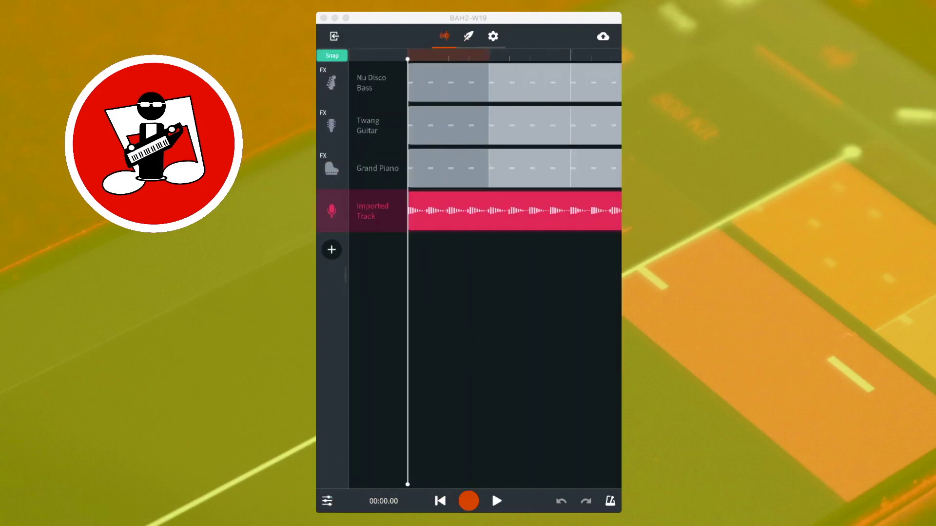
Add the Multi Filter effect from the Tone category to the Imported Track's custom effects preset
{"action": "left_click", "coordinate": [334, 211]}
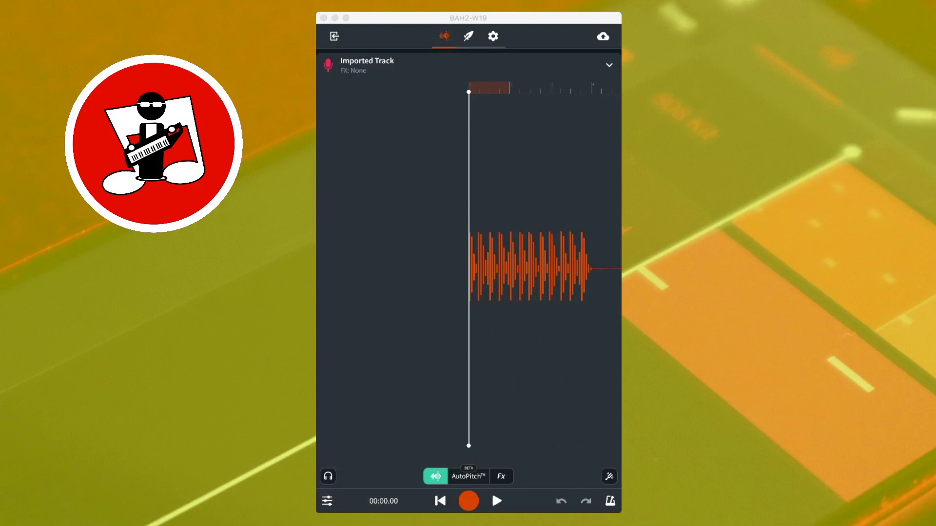
{"action": "left_click", "coordinate": [501, 476]}
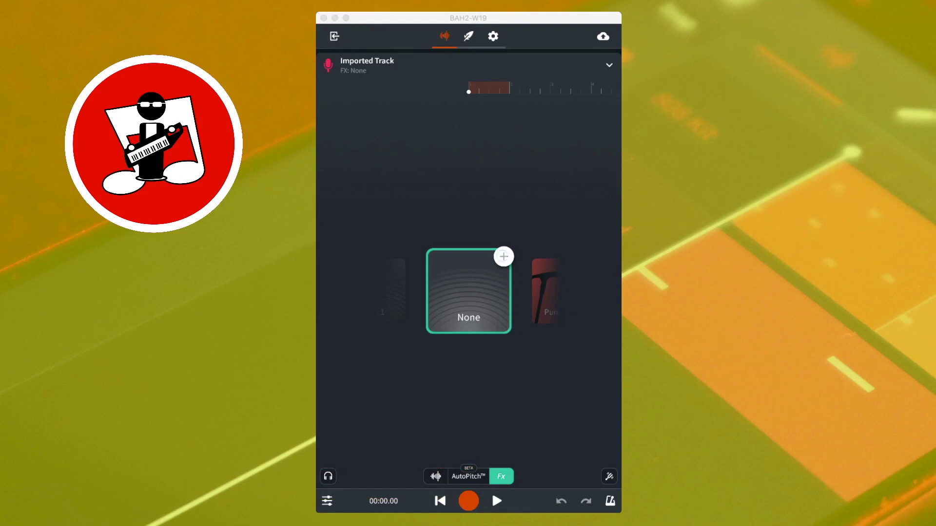
{"action": "left_click", "coordinate": [503, 257]}
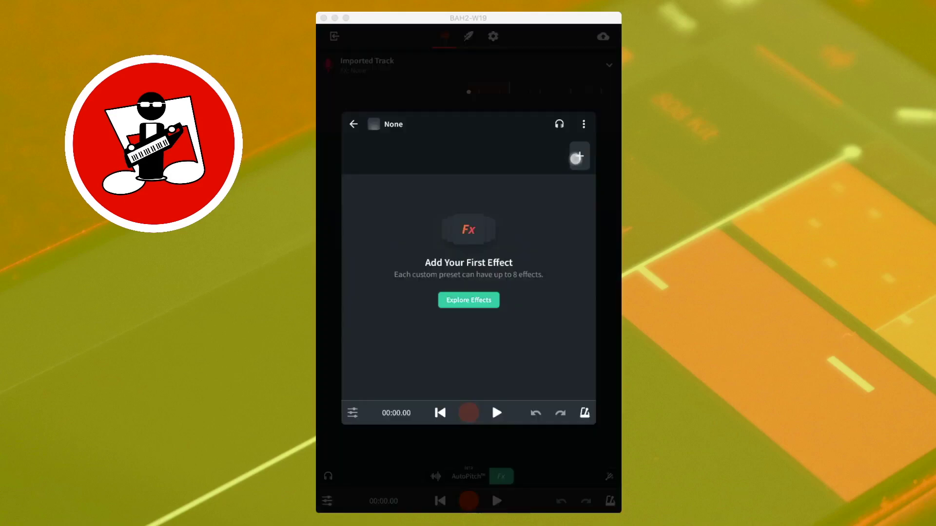
{"action": "left_click", "coordinate": [577, 157]}
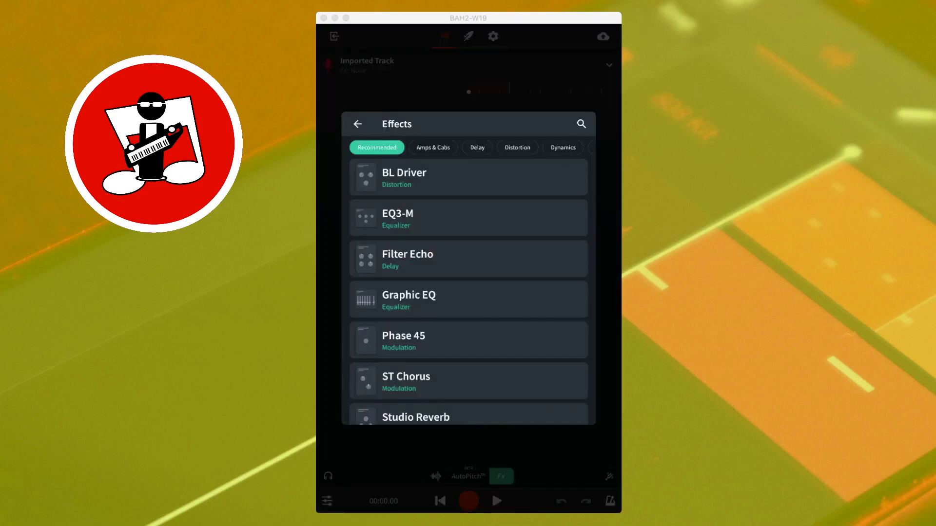
{"action": "left_click_drag", "start_coordinate": [507, 151], "coordinate": [397, 151]}
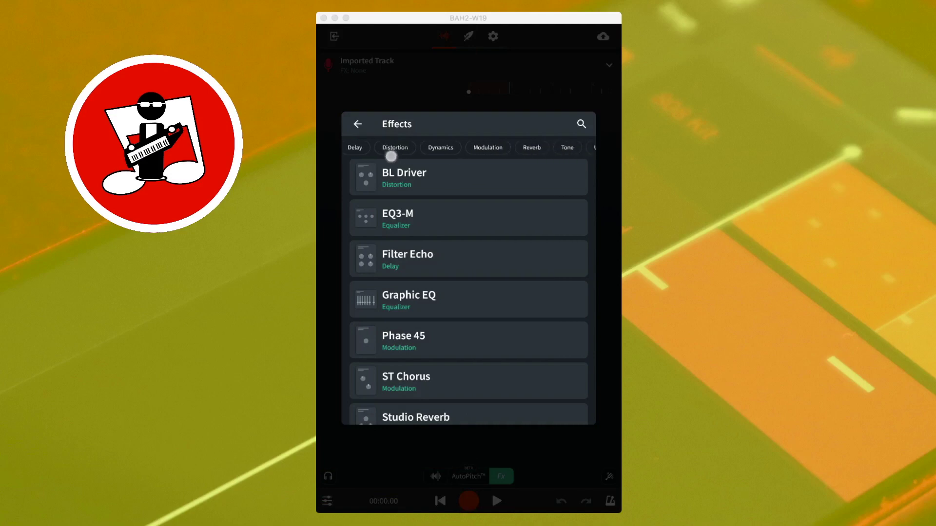
{"action": "left_click", "coordinate": [538, 147]}
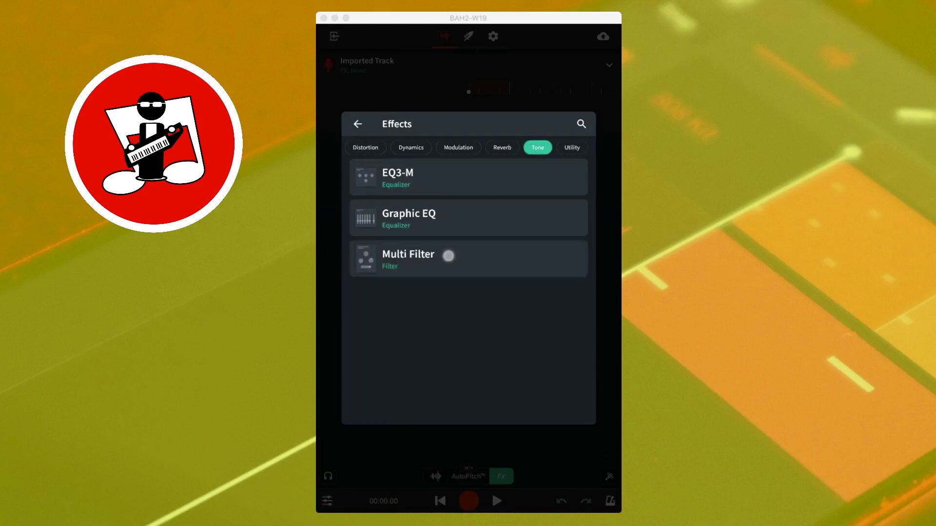
{"action": "left_click", "coordinate": [449, 256]}
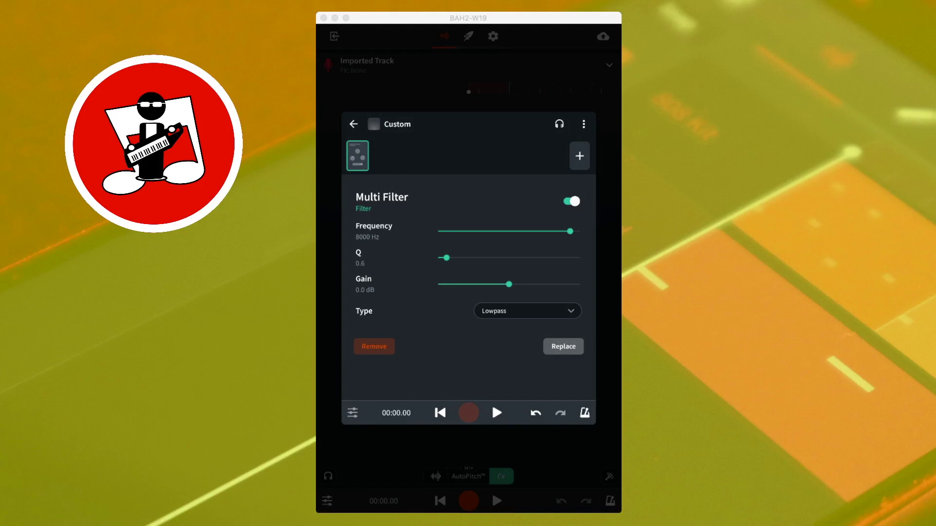
Set the Multi Filter type to Lowpass and its frequency to about 805 Hz
{"action": "left_click", "coordinate": [521, 311]}
{"action": "left_click", "coordinate": [355, 192]}
{"action": "left_click_drag", "start_coordinate": [570, 231], "coordinate": [516, 231]}
Play the track with the lowpass filter bypassed and re-enabled to compare the sound, and stop playback
{"action": "left_click", "coordinate": [572, 200]}
{"action": "left_click", "coordinate": [496, 413]}
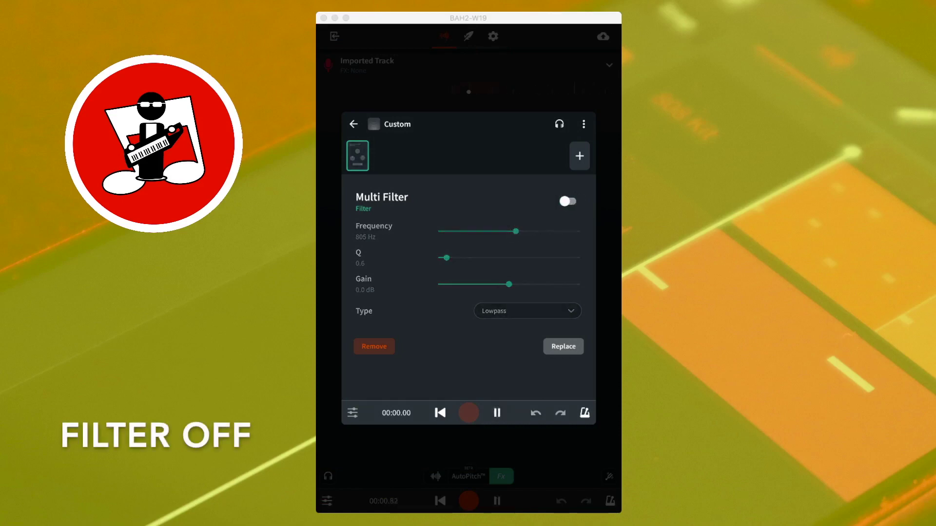
{"action": "left_click", "coordinate": [567, 201]}
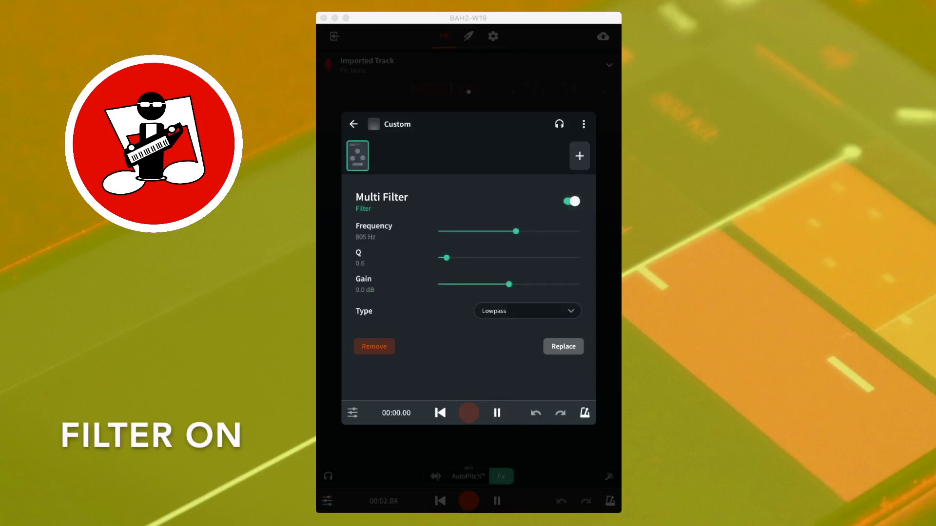
{"action": "left_click", "coordinate": [497, 412]}
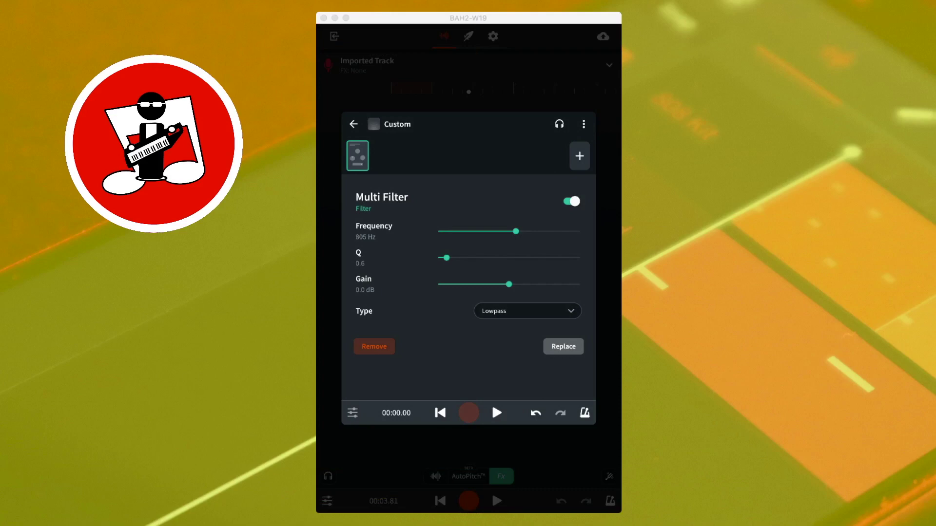
Add the Graphic EQ effect from the Tone category after the Multi Filter
{"action": "left_click", "coordinate": [576, 163]}
{"action": "left_click_drag", "start_coordinate": [526, 147], "coordinate": [368, 148]}
{"action": "left_click", "coordinate": [537, 148]}
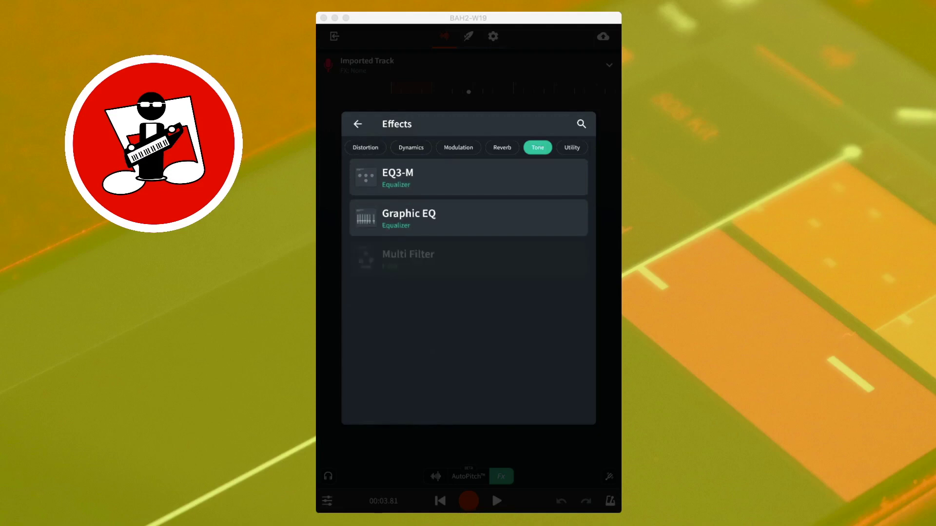
{"action": "left_click", "coordinate": [452, 218]}
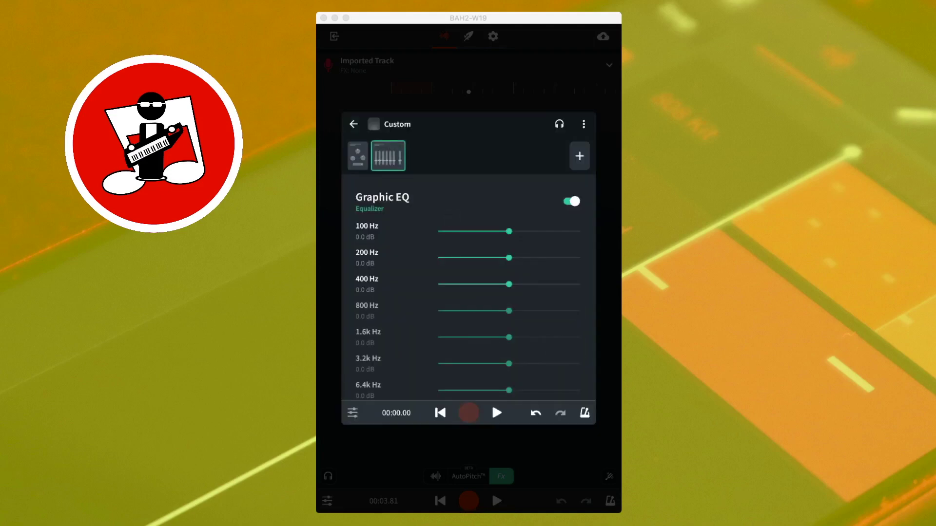
Lower the Graphic EQ's 6.4k, 3.2k and 1.6k Hz bands to -15.0 dB
{"action": "left_click_drag", "start_coordinate": [509, 390], "coordinate": [415, 384]}
{"action": "left_click_drag", "start_coordinate": [515, 364], "coordinate": [420, 366]}
{"action": "left_click_drag", "start_coordinate": [511, 337], "coordinate": [424, 338]}
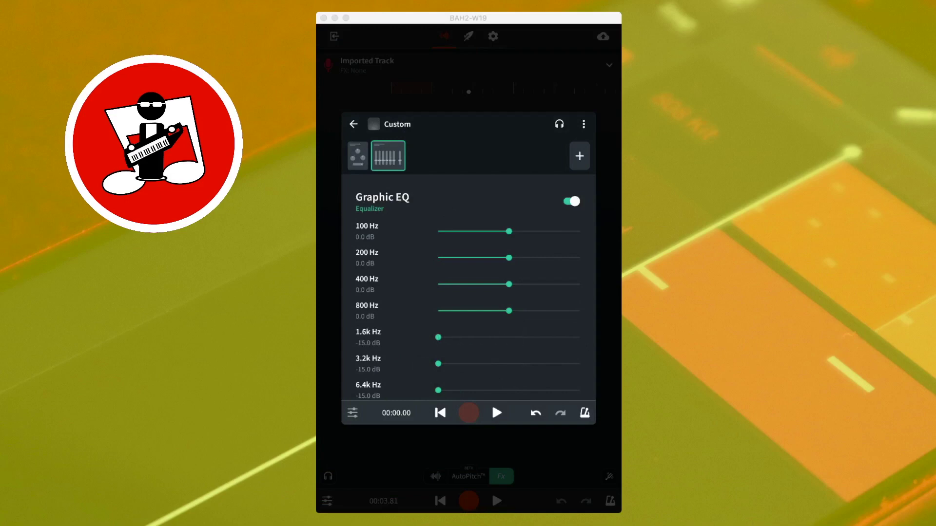
Play the track with the Graphic EQ bypassed and re-enabled to compare the sound, and stop playback
{"action": "left_click", "coordinate": [571, 201]}
{"action": "left_click", "coordinate": [497, 413]}
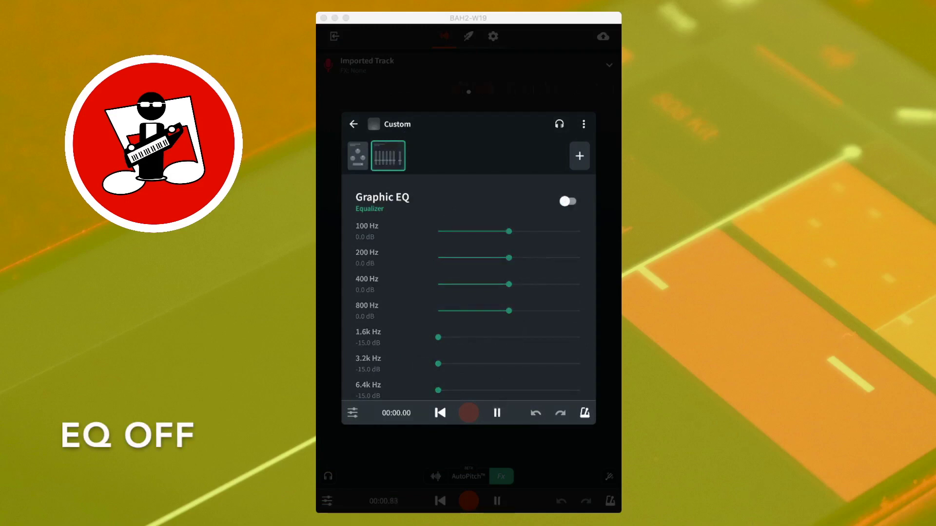
{"action": "left_click", "coordinate": [571, 201]}
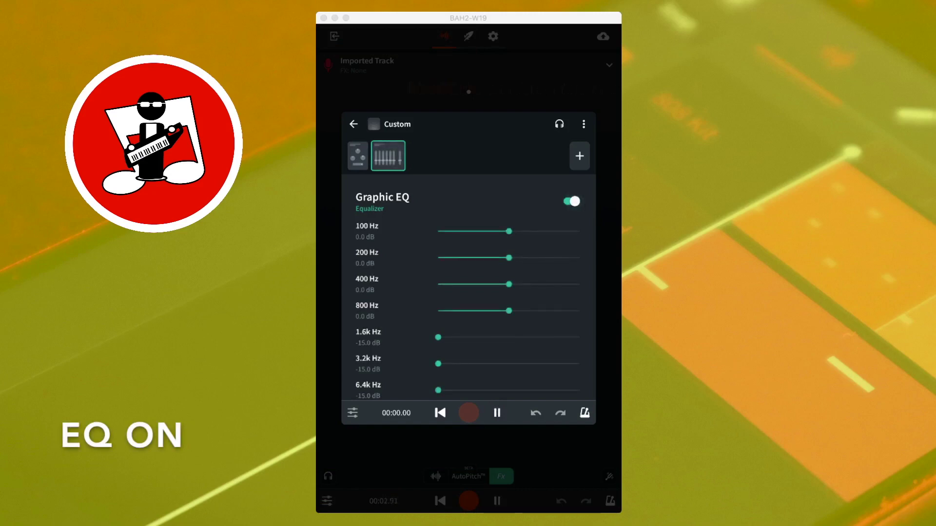
{"action": "key", "text": "space"}
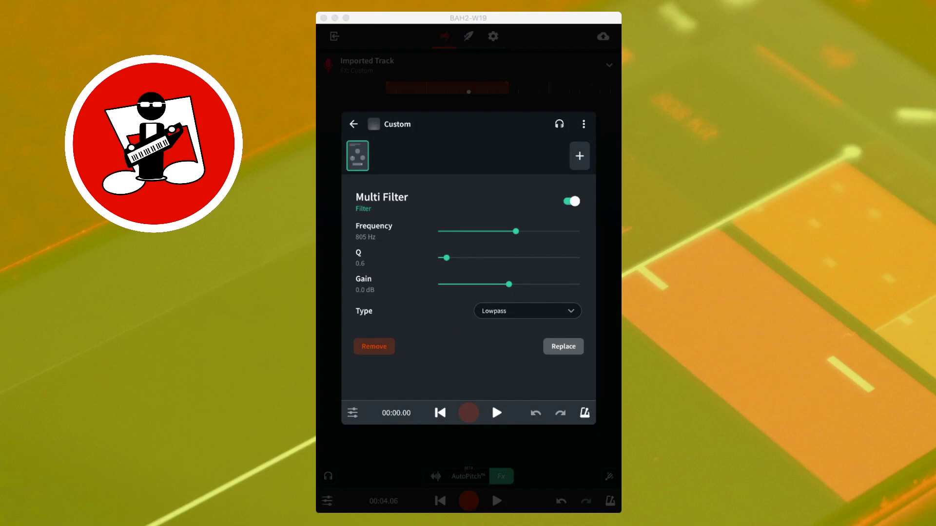
Try raising the lowpass filter's Q to 10.0 during playback, stop, and undo the Q change
{"action": "left_click", "coordinate": [497, 413]}
{"action": "left_click_drag", "start_coordinate": [446, 258], "coordinate": [580, 257]}
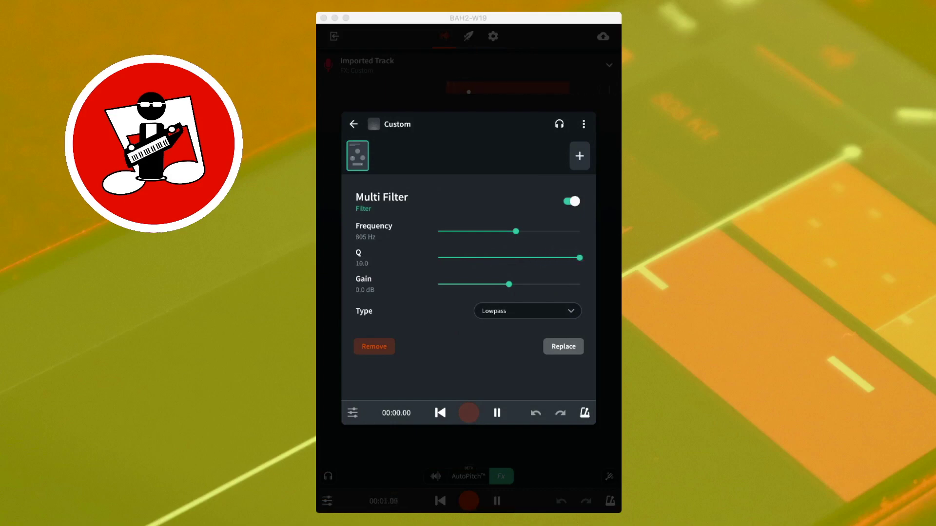
{"action": "left_click", "coordinate": [497, 413]}
{"action": "left_click", "coordinate": [536, 413]}
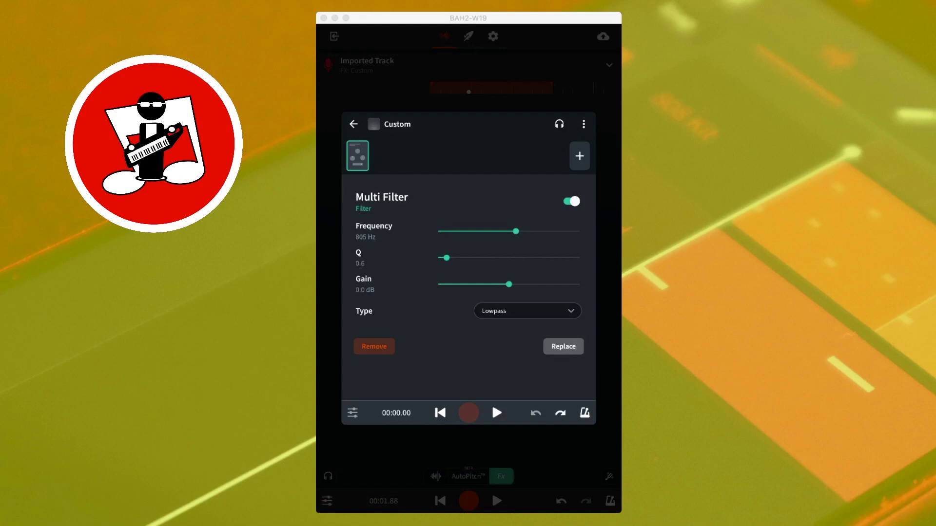
Switch the Multi Filter type to Highpass and set its frequency to about 4033 Hz
{"action": "left_click", "coordinate": [529, 307]}
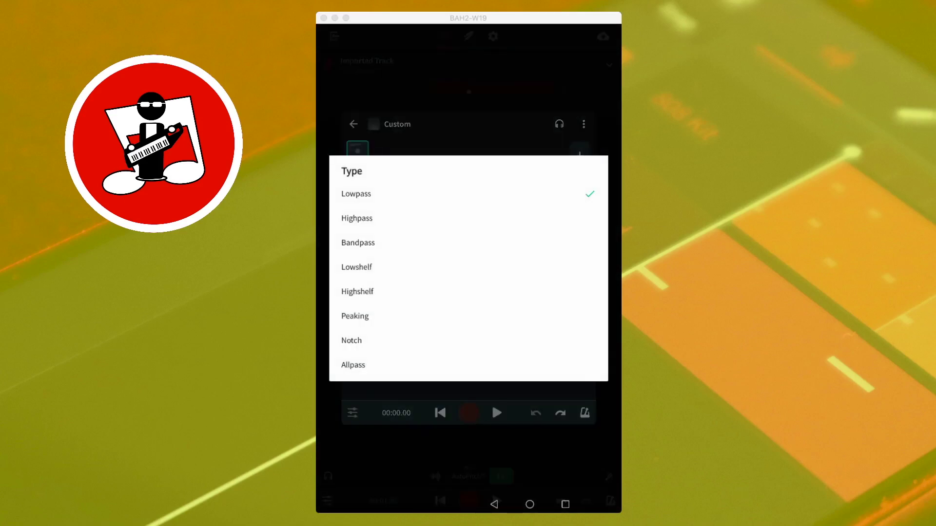
{"action": "left_click", "coordinate": [357, 218]}
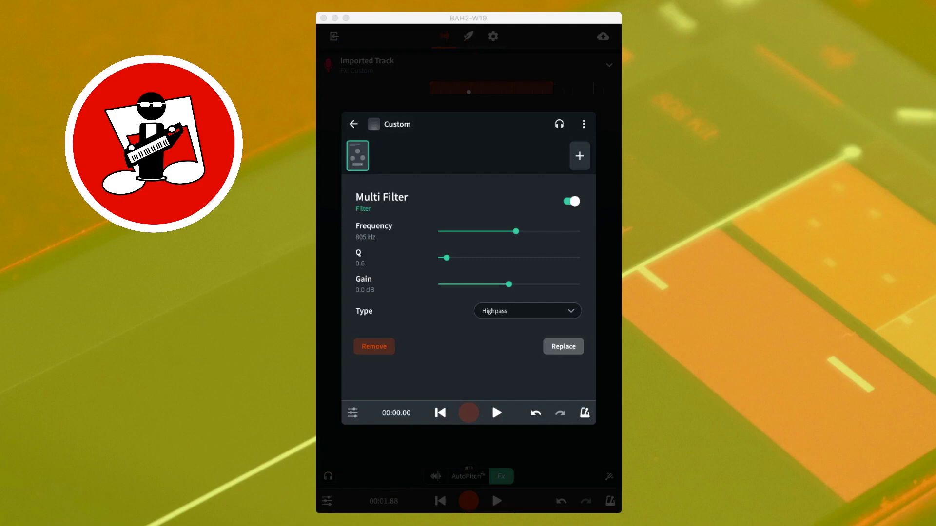
{"action": "left_click_drag", "start_coordinate": [516, 231], "coordinate": [553, 231]}
Play the track with the highpass filter bypassed and re-enabled to compare the sound, and stop playback
{"action": "left_click", "coordinate": [571, 201]}
{"action": "left_click", "coordinate": [497, 413]}
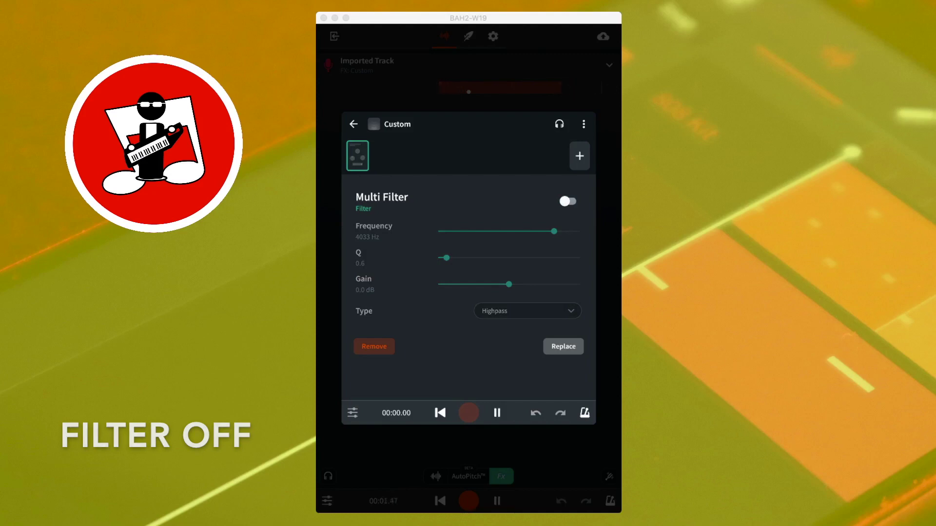
{"action": "left_click", "coordinate": [571, 201]}
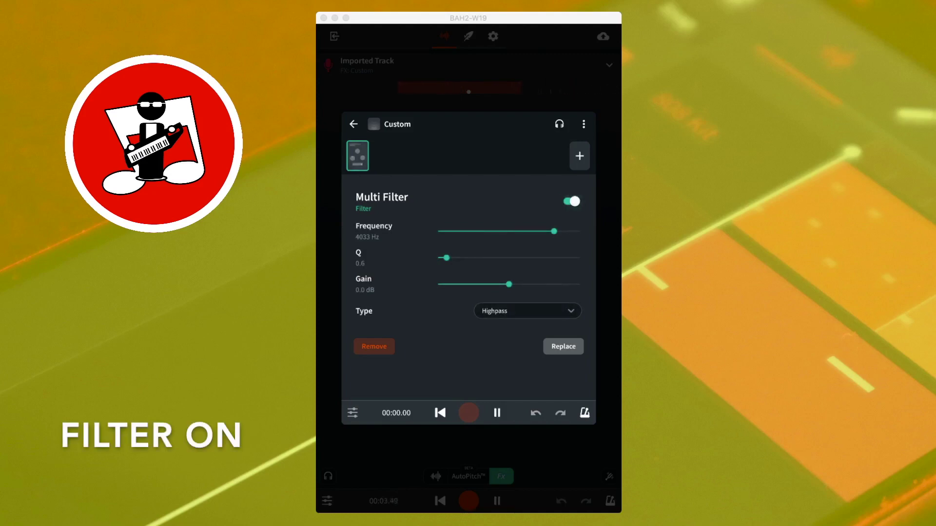
{"action": "left_click", "coordinate": [496, 413]}
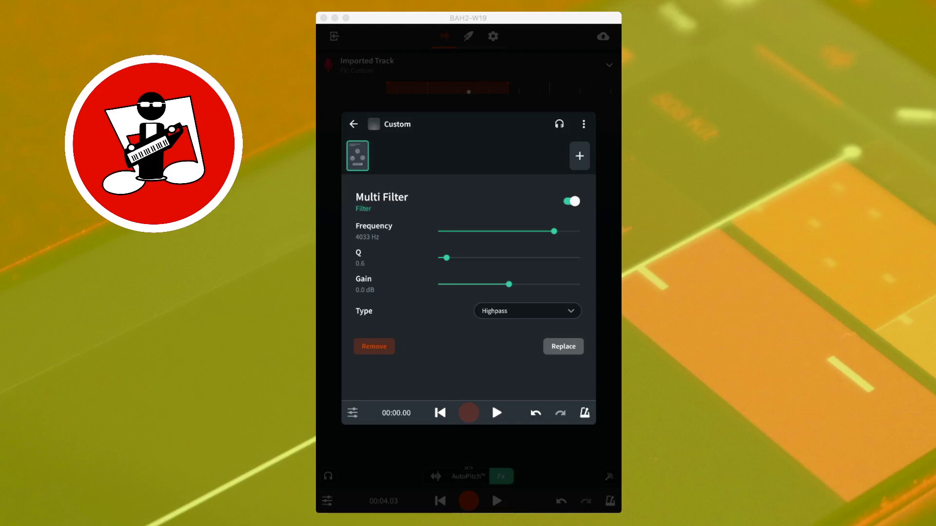
Try raising the highpass filter's Q to 10.0 while the track plays, and stop playback
{"action": "left_click", "coordinate": [497, 413]}
{"action": "left_click_drag", "start_coordinate": [447, 257], "coordinate": [586, 254]}
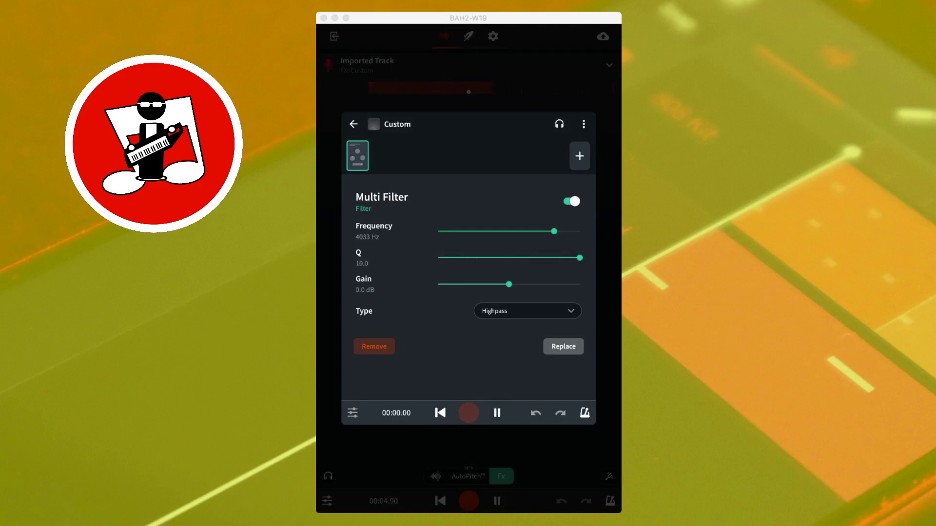
{"action": "left_click", "coordinate": [497, 413]}
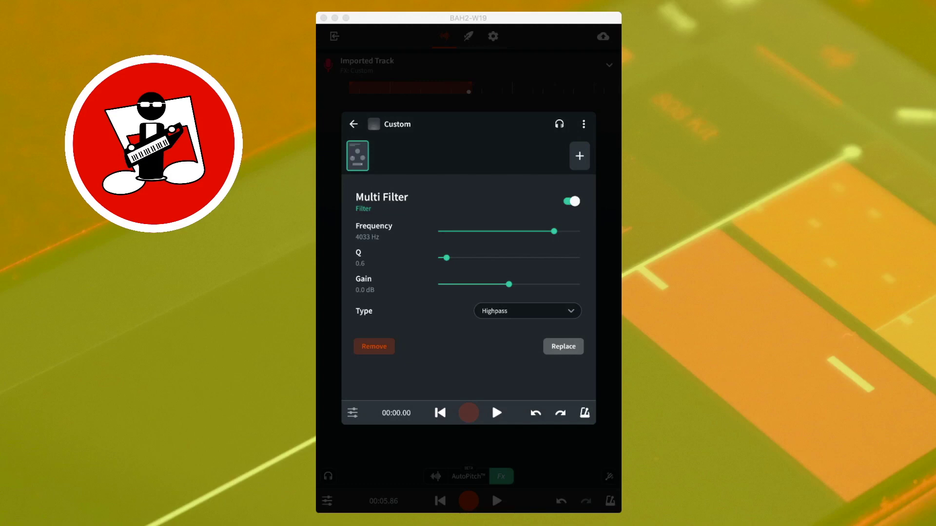
Switch the Multi Filter type to Bandpass and set its frequency to about 1501 Hz
{"action": "left_click", "coordinate": [513, 310]}
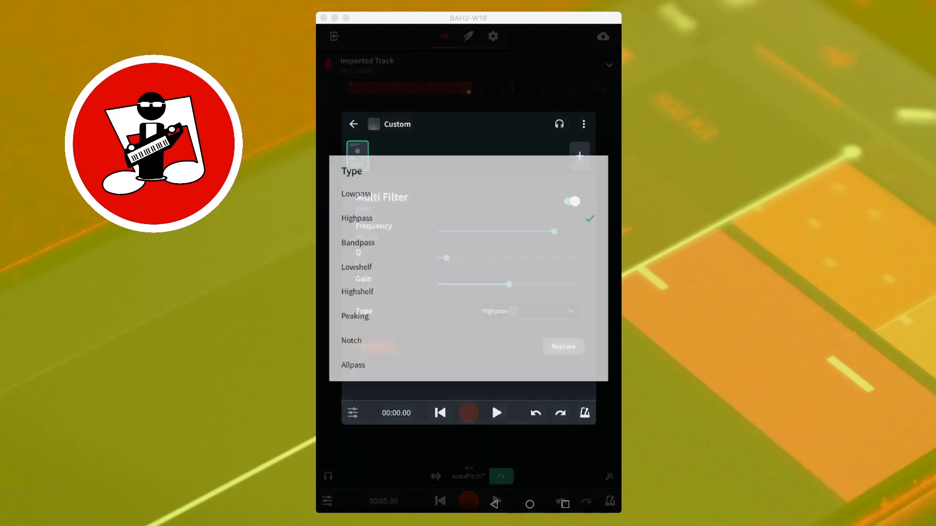
{"action": "left_click", "coordinate": [358, 242]}
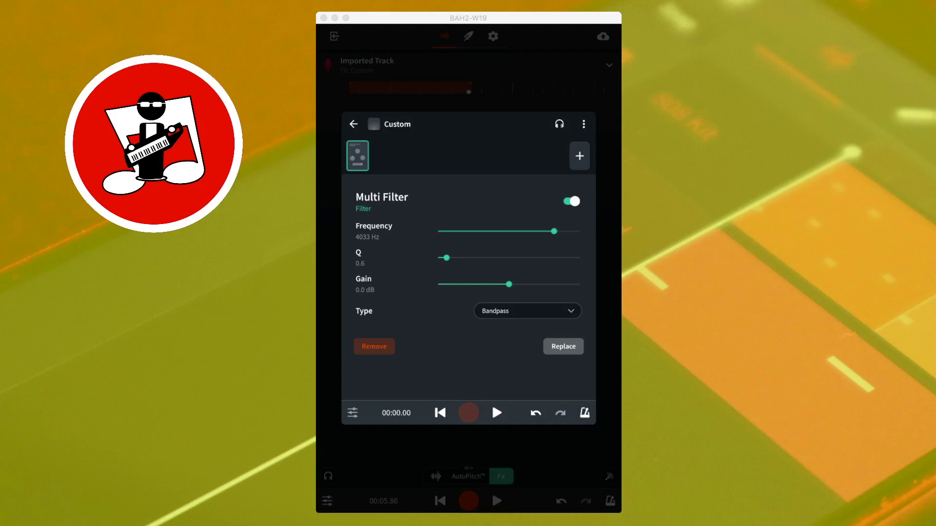
{"action": "key", "text": "super+z"}
{"action": "left_click_drag", "start_coordinate": [554, 232], "coordinate": [530, 232]}
Play the track with the bandpass filter bypassed and re-enabled to compare the sound, and stop playback
{"action": "left_click", "coordinate": [571, 200]}
{"action": "left_click", "coordinate": [496, 413]}
{"action": "left_click", "coordinate": [571, 201]}
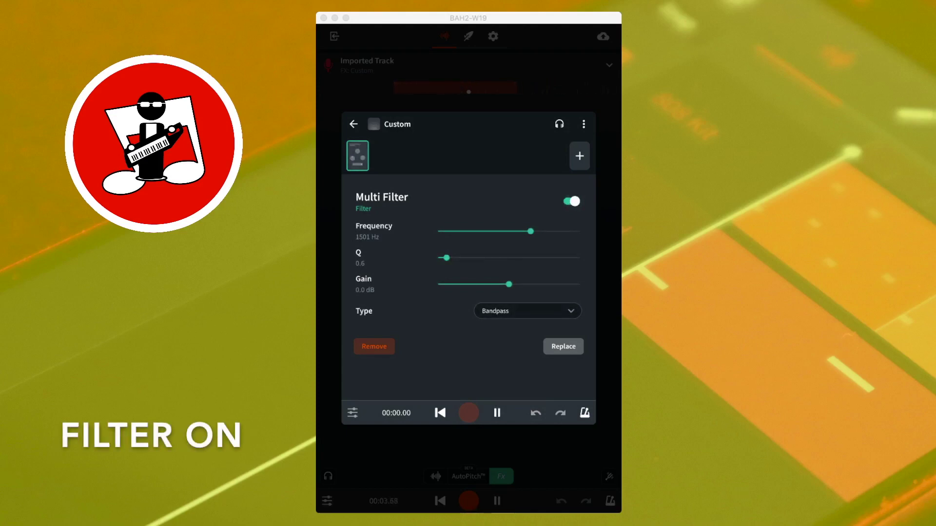
{"action": "key", "text": "space"}
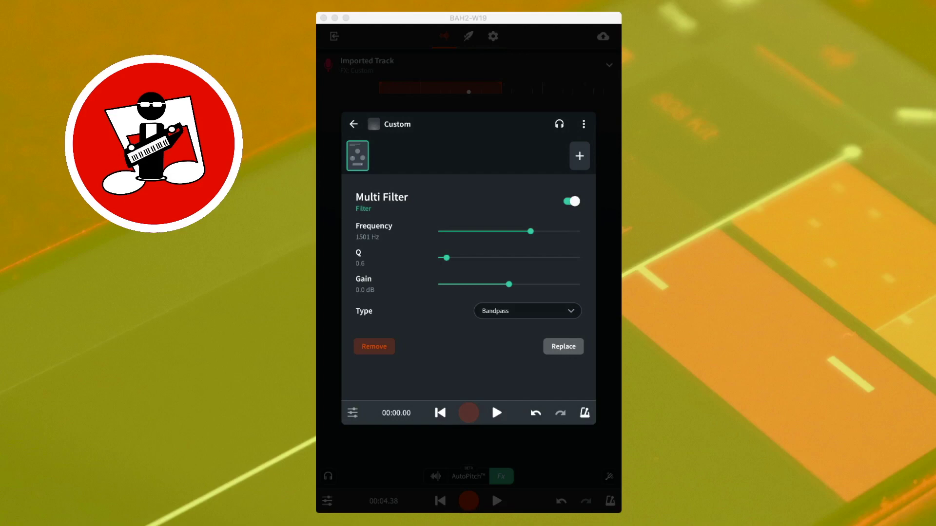
Try raising the bandpass filter's Q to 10.0 while the track plays, and stop playback
{"action": "left_click", "coordinate": [497, 413]}
{"action": "left_click_drag", "start_coordinate": [447, 258], "coordinate": [580, 259]}
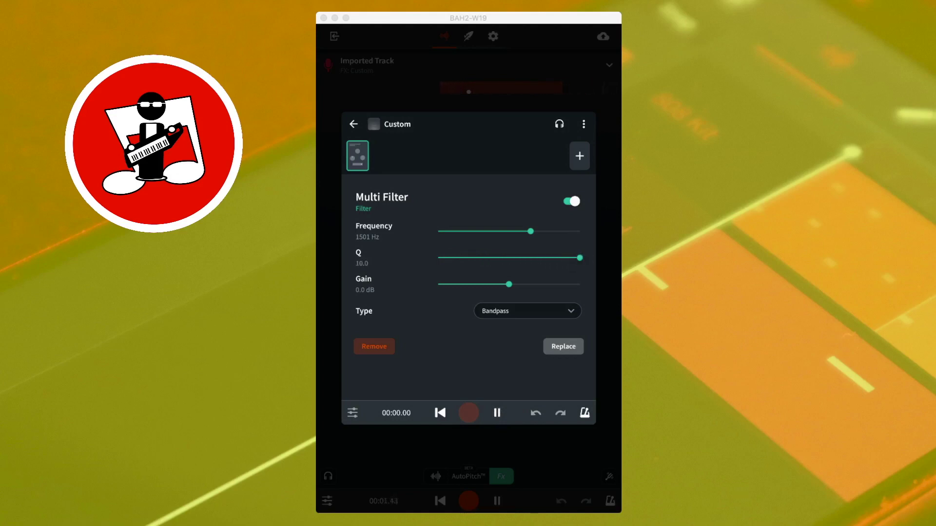
{"action": "left_click", "coordinate": [497, 413]}
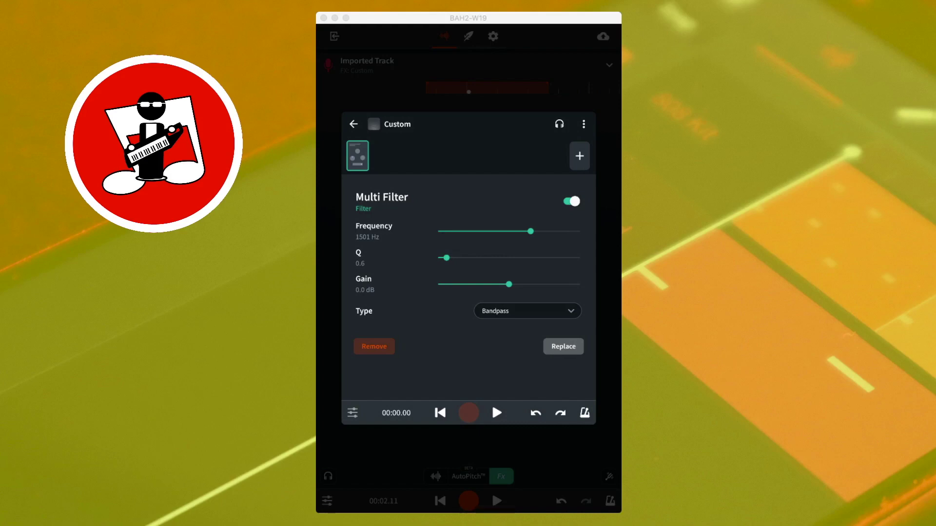
Switch the Multi Filter type to Notch and set its frequency to about 1519 Hz
{"action": "left_click", "coordinate": [515, 309]}
{"action": "left_click", "coordinate": [352, 340]}
{"action": "mouse_move", "coordinate": [530, 231]}
{"action": "left_mouse_down"}
{"action": "mouse_move", "coordinate": [545, 231]}
{"action": "mouse_move", "coordinate": [531, 231]}
{"action": "left_mouse_up"}
Play the track with the notch filter bypassed and re-enabled to compare the sound
{"action": "left_click", "coordinate": [571, 201]}
{"action": "left_click", "coordinate": [497, 413]}
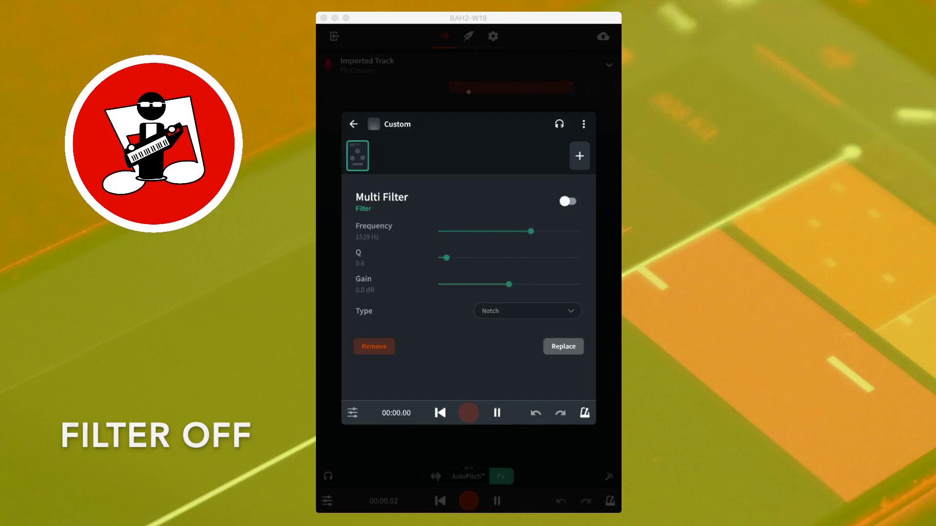
{"action": "left_click", "coordinate": [572, 201]}
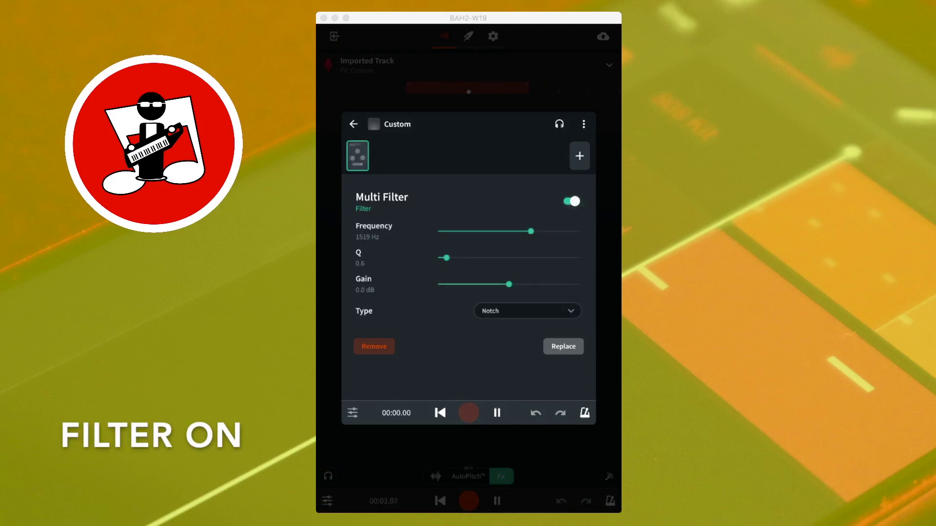
Stop playback, then replay the track and try raising the notch filter's Q to 10.0
{"action": "key", "text": "space"}
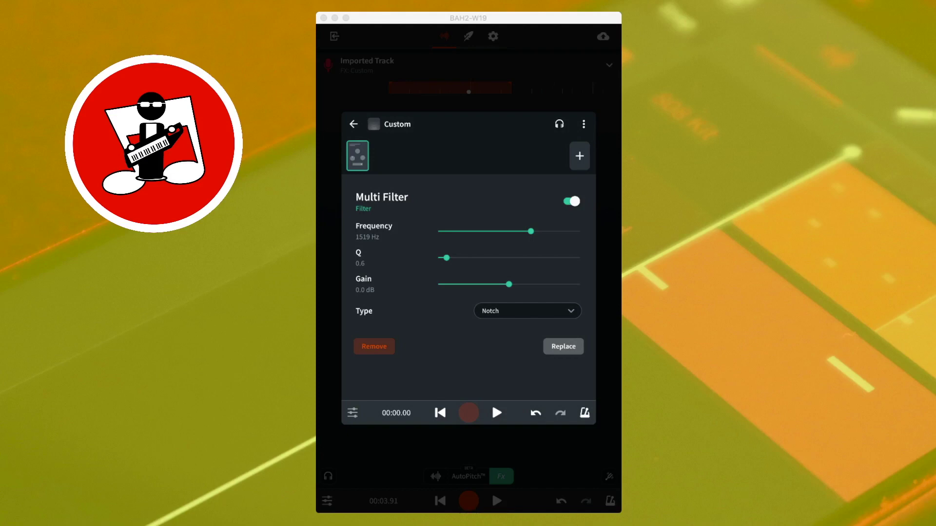
{"action": "key", "text": "space"}
{"action": "left_click_drag", "start_coordinate": [446, 258], "coordinate": [579, 257]}
Switch the Multi Filter type to Lowshelf and set its frequency to about 399 Hz
{"action": "left_click", "coordinate": [525, 311]}
{"action": "left_click", "coordinate": [356, 267]}
{"action": "left_click_drag", "start_coordinate": [531, 231], "coordinate": [500, 232]}
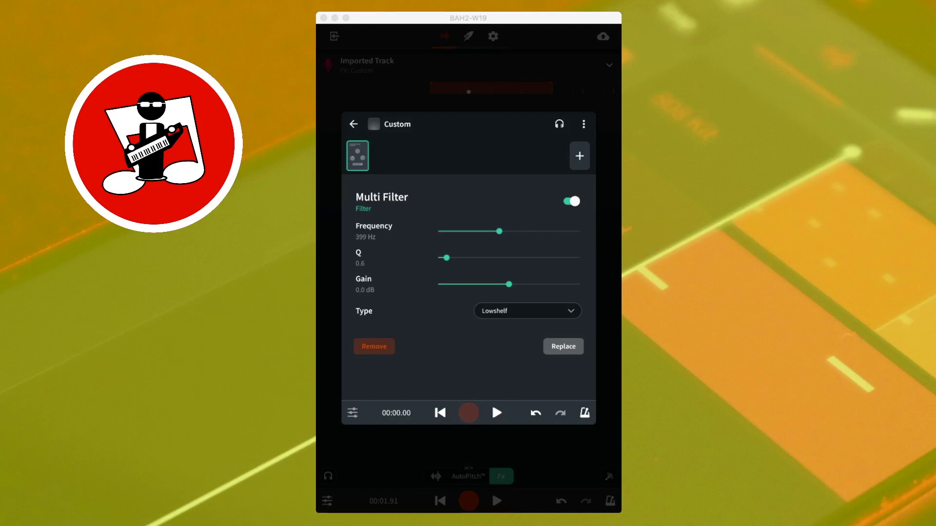
Try lowering the lowshelf gain to -20.0 dB while the track plays, stop playback, and undo the gain change
{"action": "left_click", "coordinate": [497, 412]}
{"action": "left_click_drag", "start_coordinate": [509, 284], "coordinate": [427, 285]}
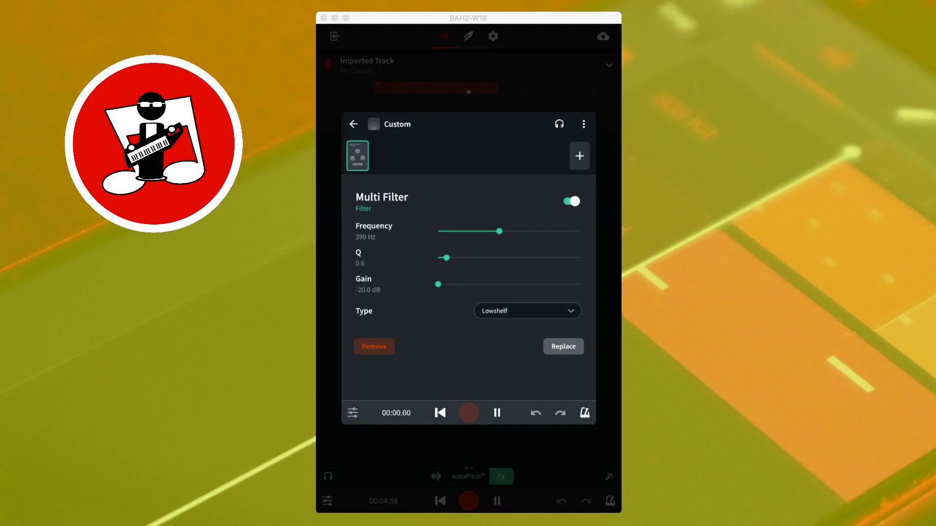
{"action": "left_click", "coordinate": [497, 413]}
{"action": "left_click", "coordinate": [535, 413]}
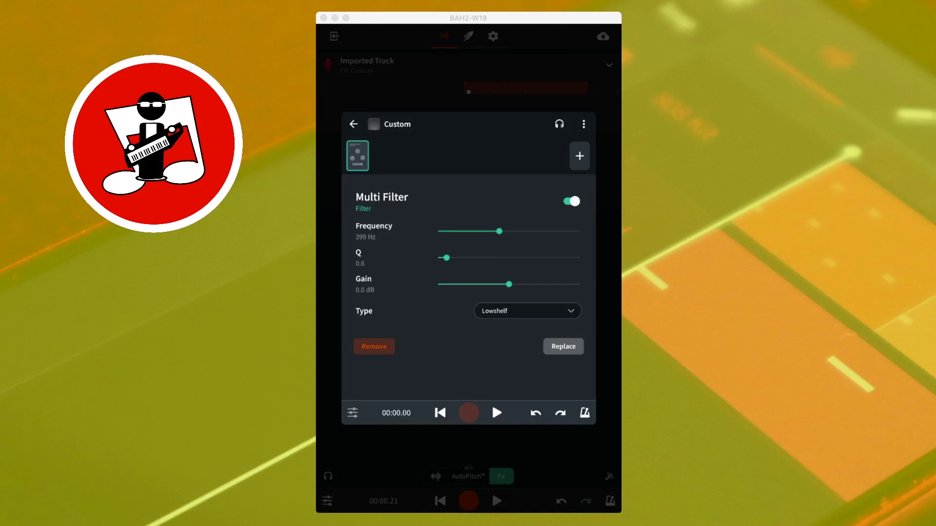
Switch the Multi Filter type to Highshelf and raise its frequency
{"action": "left_click", "coordinate": [522, 310]}
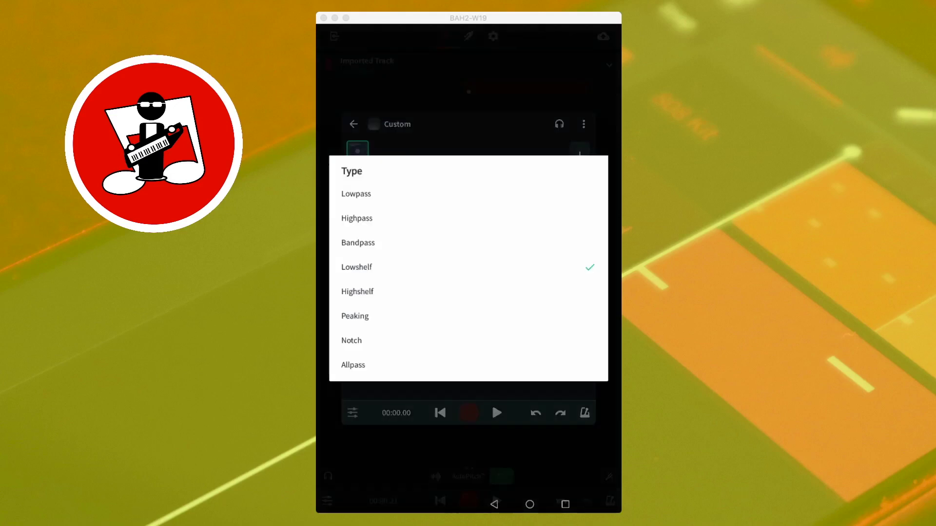
{"action": "left_click", "coordinate": [390, 293]}
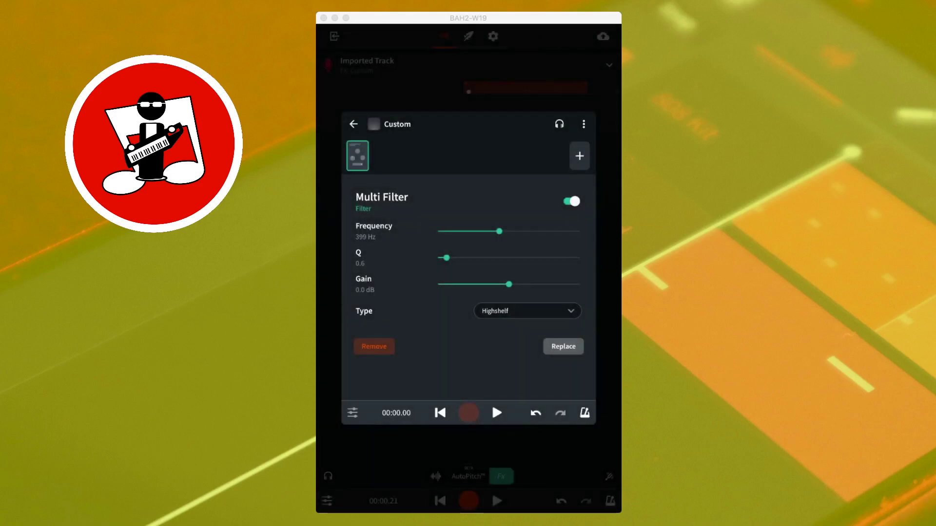
{"action": "left_click_drag", "start_coordinate": [500, 231], "coordinate": [547, 229]}
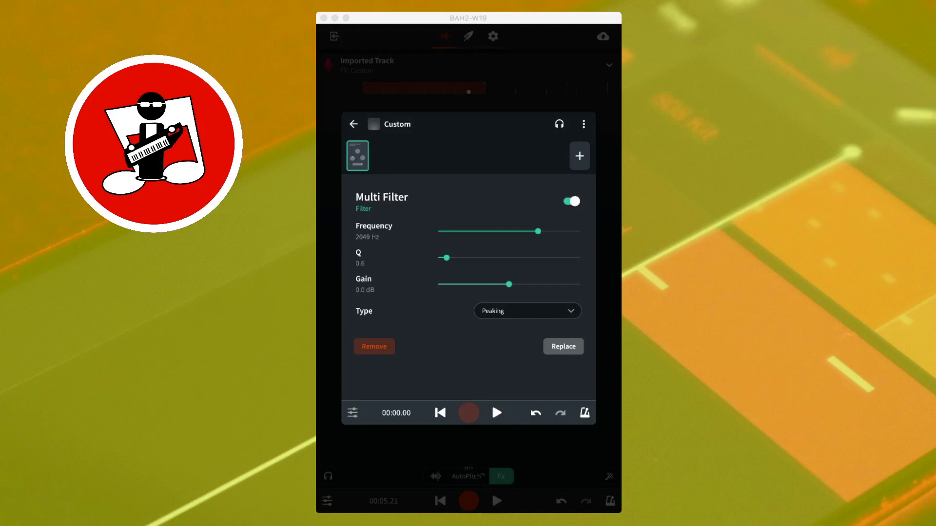
Try lowering the peaking filter's gain to -20.0 dB while the track plays, stop playback, and undo the gain change
{"action": "left_click", "coordinate": [497, 413]}
{"action": "left_click_drag", "start_coordinate": [508, 284], "coordinate": [438, 287]}
{"action": "key", "text": "space"}
{"action": "key", "text": "ctrl+z"}
Try the peaking filter with gain at 20.0 dB and raise Q to 10.0 while the track plays
{"action": "left_click_drag", "start_coordinate": [509, 284], "coordinate": [591, 284]}
{"action": "left_click", "coordinate": [498, 413]}
{"action": "left_click_drag", "start_coordinate": [447, 257], "coordinate": [580, 257]}
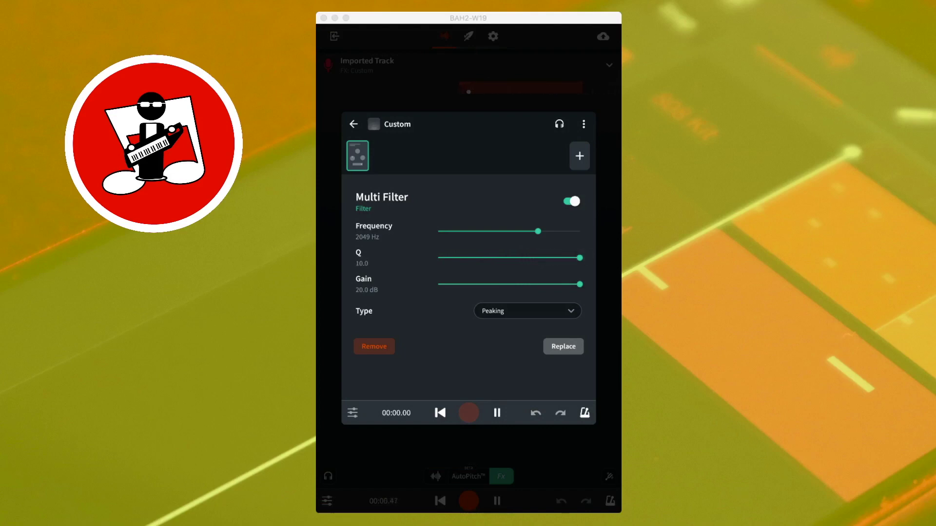
Try a gain of -20.0 dB on the narrow peaking filter, stop playback, and undo the gain and Q changes
{"action": "left_click_drag", "start_coordinate": [580, 257], "coordinate": [447, 257]}
{"action": "left_click_drag", "start_coordinate": [580, 284], "coordinate": [586, 263]}
{"action": "key", "text": "space"}
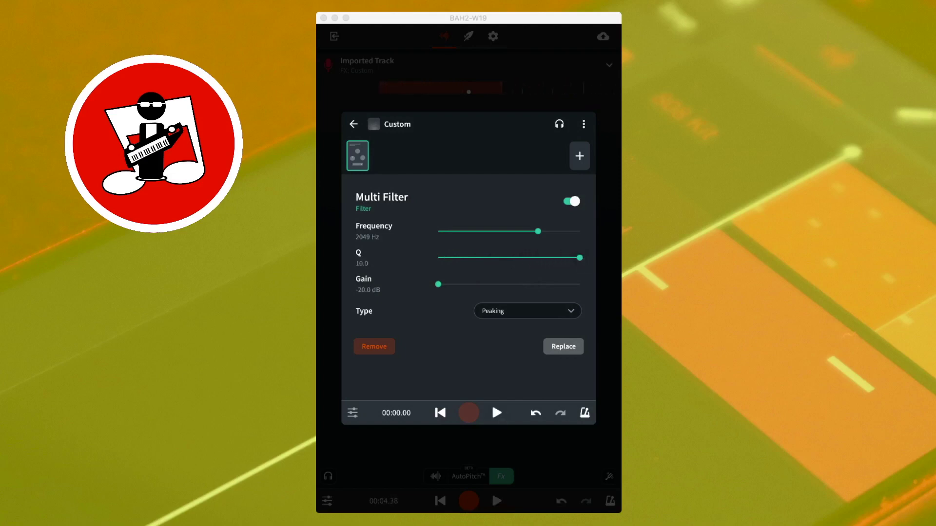
{"action": "key", "text": "super+z"}
{"action": "key", "text": "super+z"}
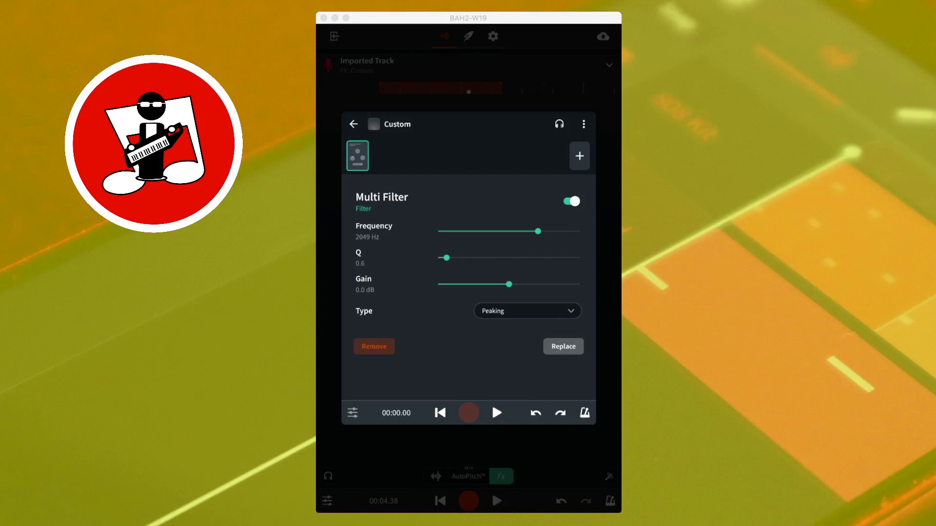
Switch the Multi Filter type to Allpass and set its frequency to about 4009 Hz
{"action": "left_click", "coordinate": [525, 310]}
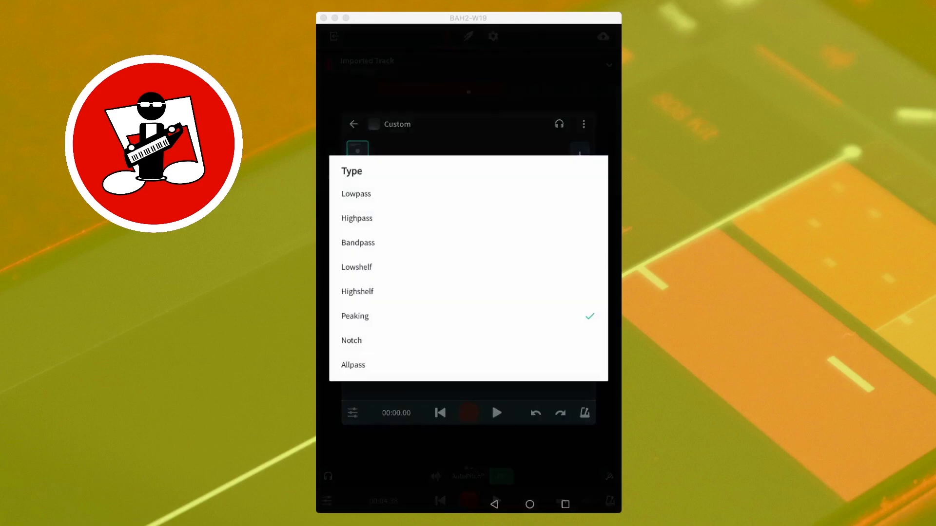
{"action": "left_click", "coordinate": [360, 366]}
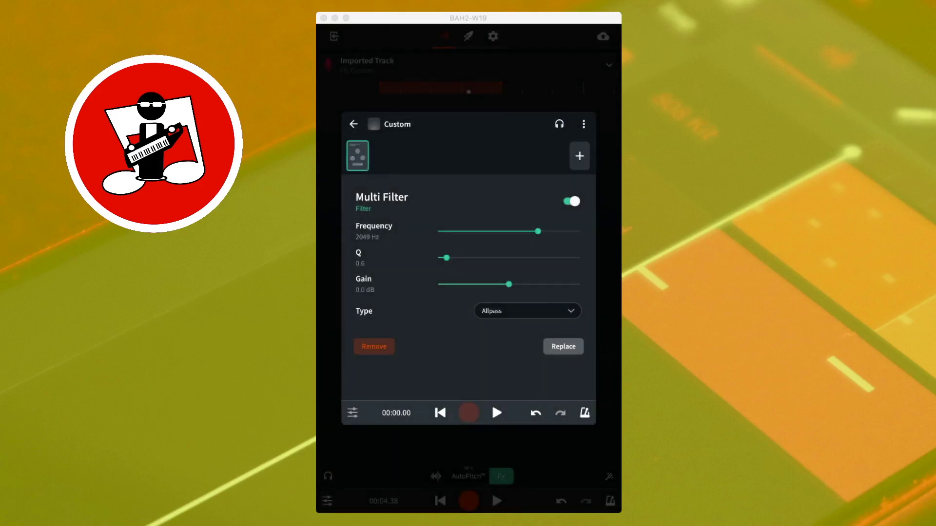
{"action": "left_click_drag", "start_coordinate": [538, 231], "coordinate": [554, 229]}
Play the track with the allpass filter bypassed and re-enabled to compare the sound, and stop playback
{"action": "left_click", "coordinate": [572, 201]}
{"action": "key", "text": "space"}
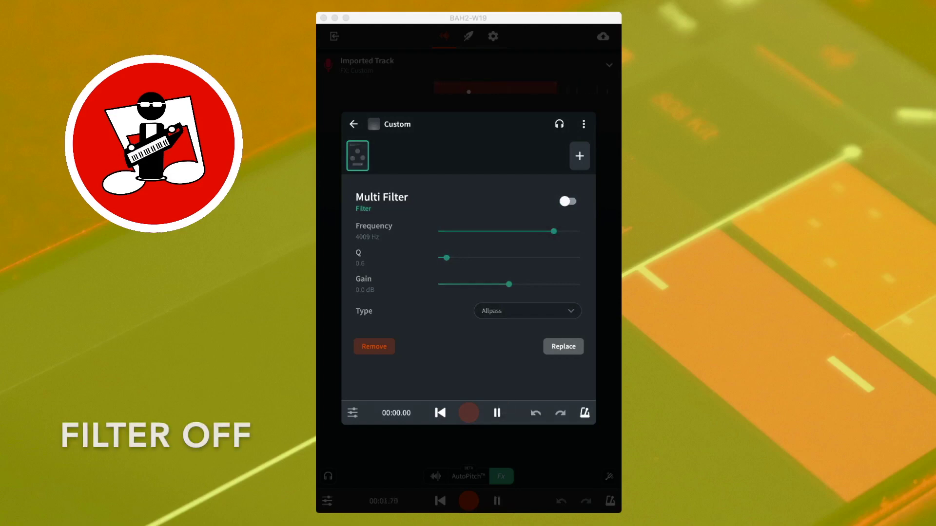
{"action": "left_click", "coordinate": [568, 201]}
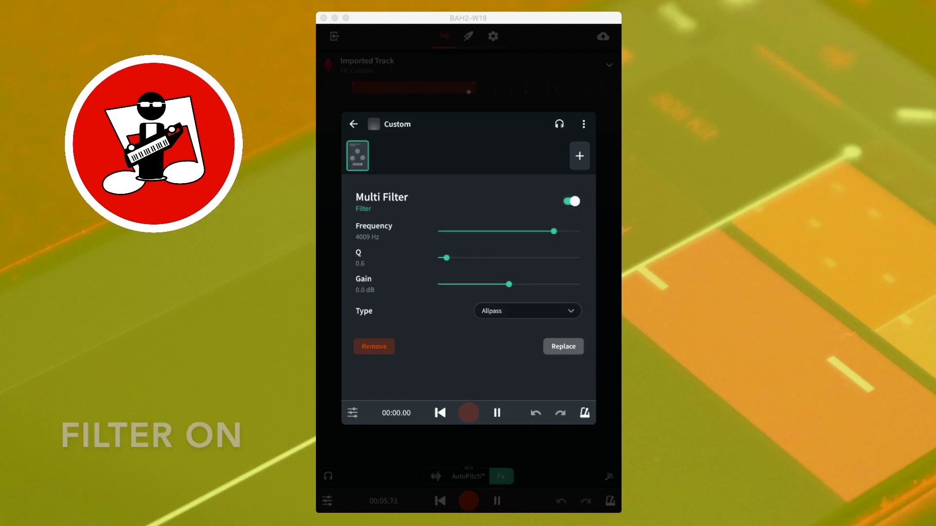
{"action": "left_click", "coordinate": [497, 412]}
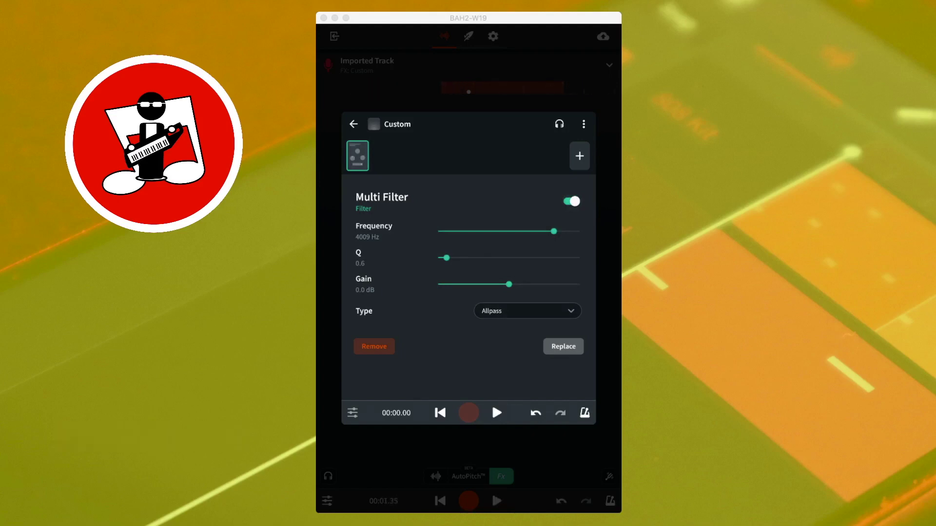